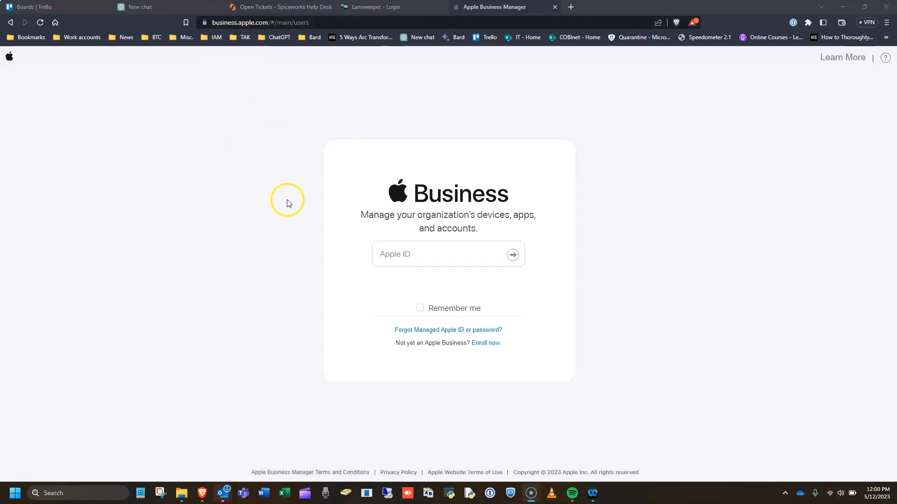
# Sign in to Apple Business Manager with the saved Apple ID and account password
pyautogui.click(440, 258)
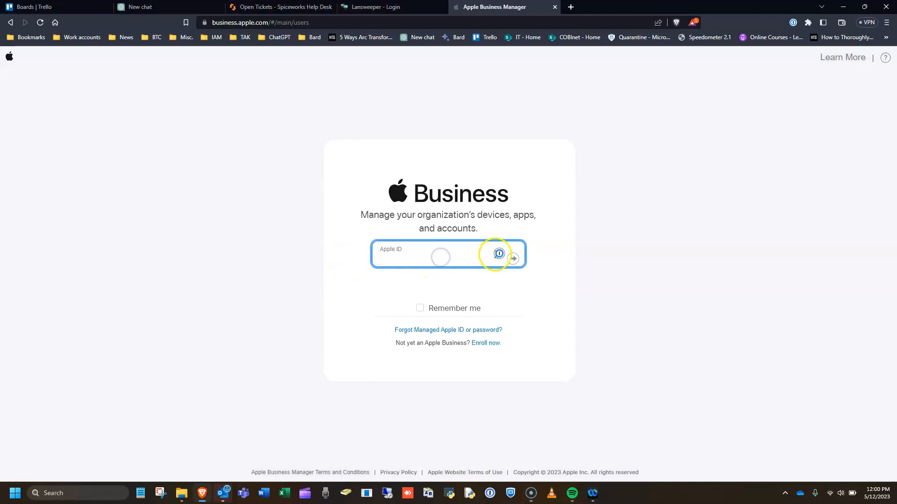
pyautogui.click(499, 254)
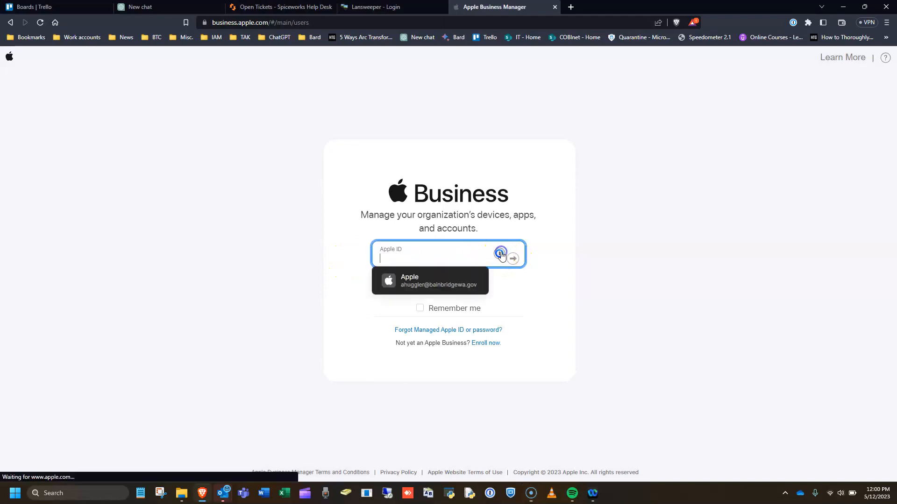
pyautogui.click(406, 282)
pyautogui.click(513, 258)
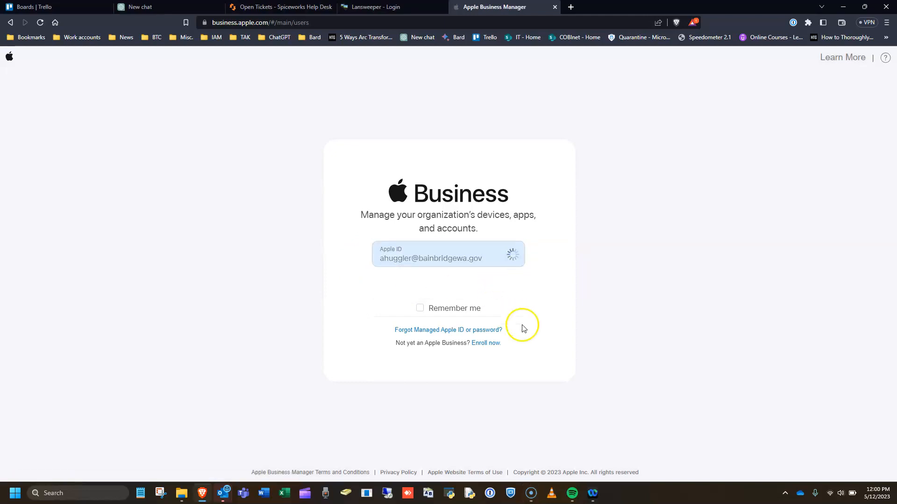
pyautogui.click(514, 285)
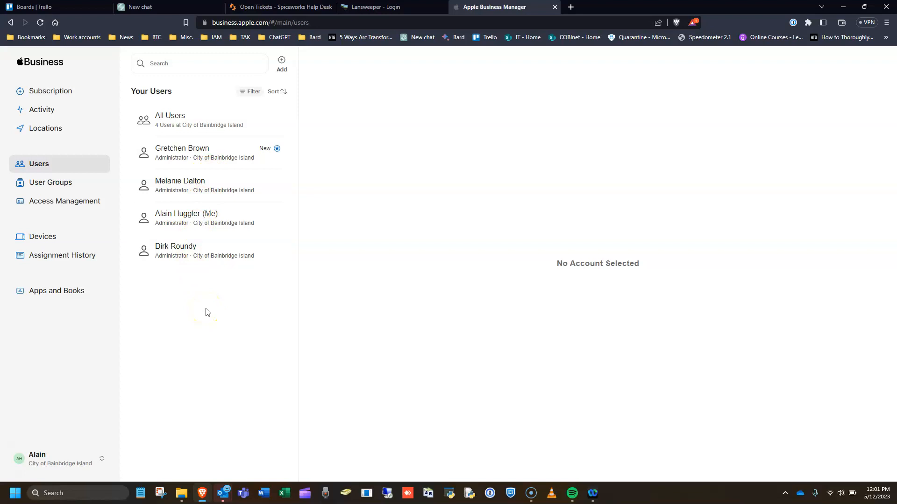
# Search Apps and Books for "spotify" and open the Spotify - Music and Podcasts app
pyautogui.click(49, 296)
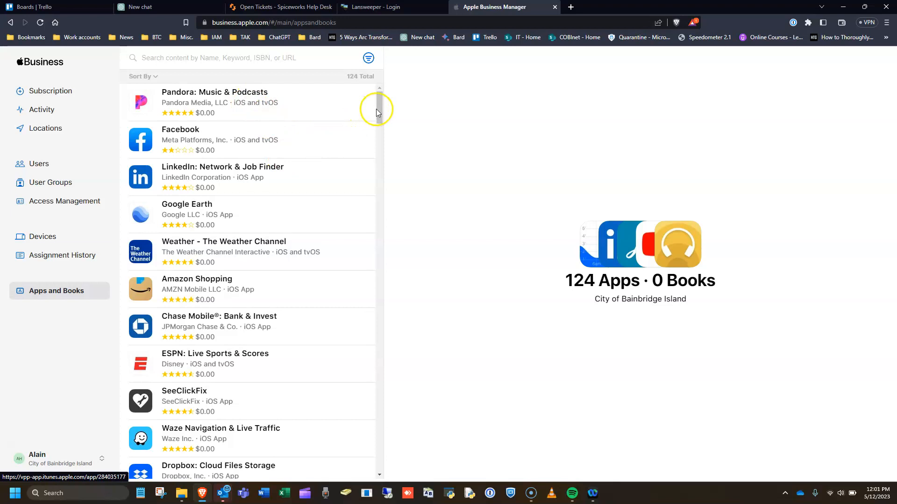
pyautogui.moveTo(377, 111); pyautogui.dragTo(394, 96)
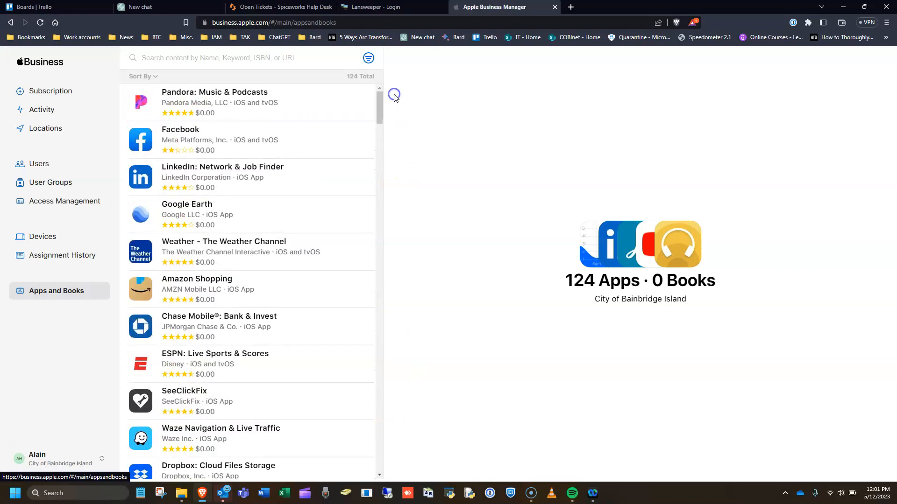
pyautogui.click(278, 58)
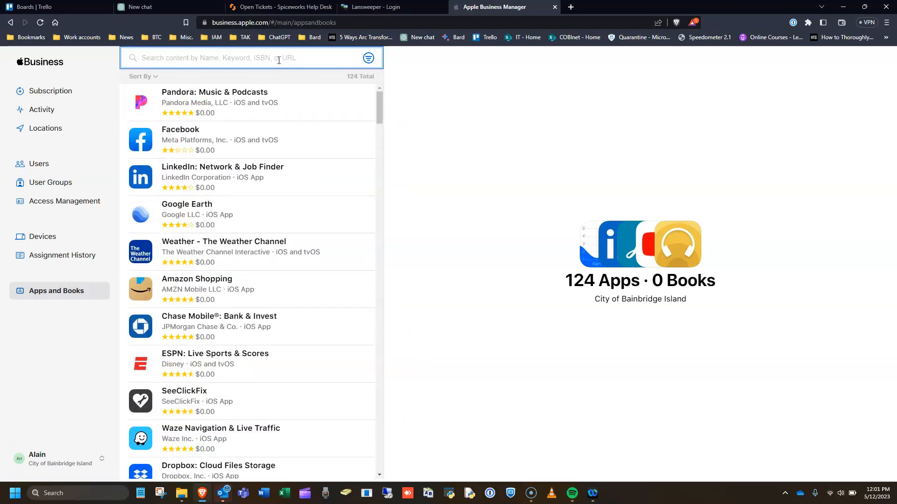
pyautogui.write('spotify')
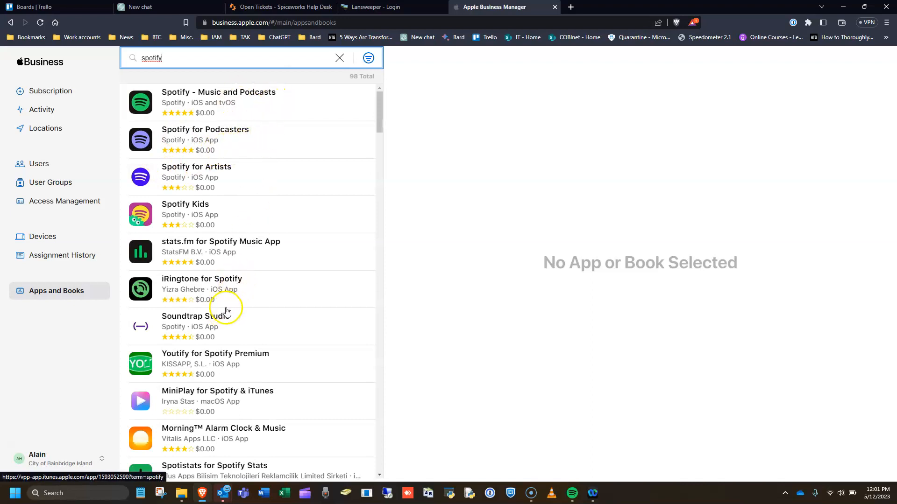
pyautogui.click(257, 110)
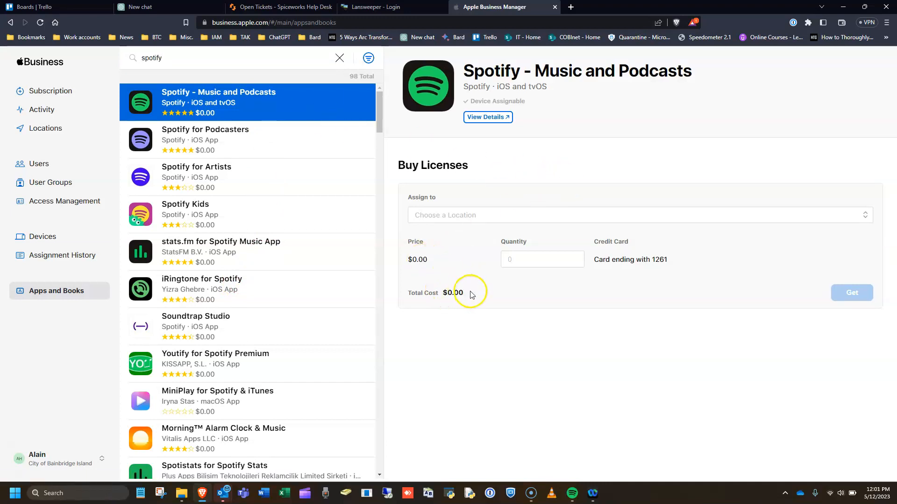
# Review the App Store preview page for Spotify - Music and Podcasts, then close it
pyautogui.click(499, 117)
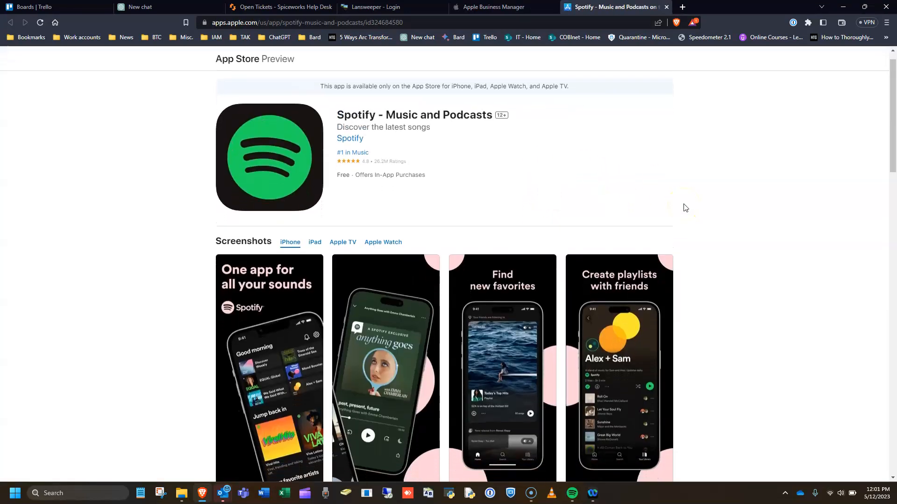
pyautogui.scroll(-2, 685, 207)
pyautogui.scroll(-3, 686, 207)
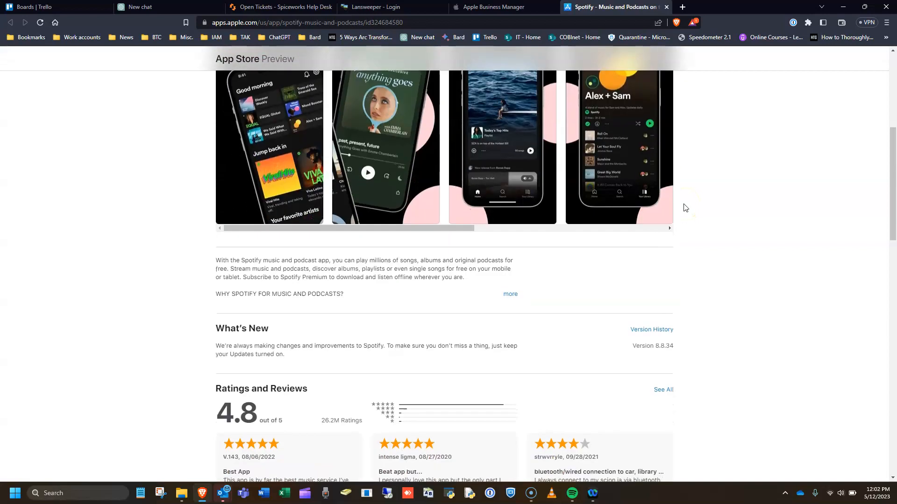
pyautogui.scroll(5, 684, 207)
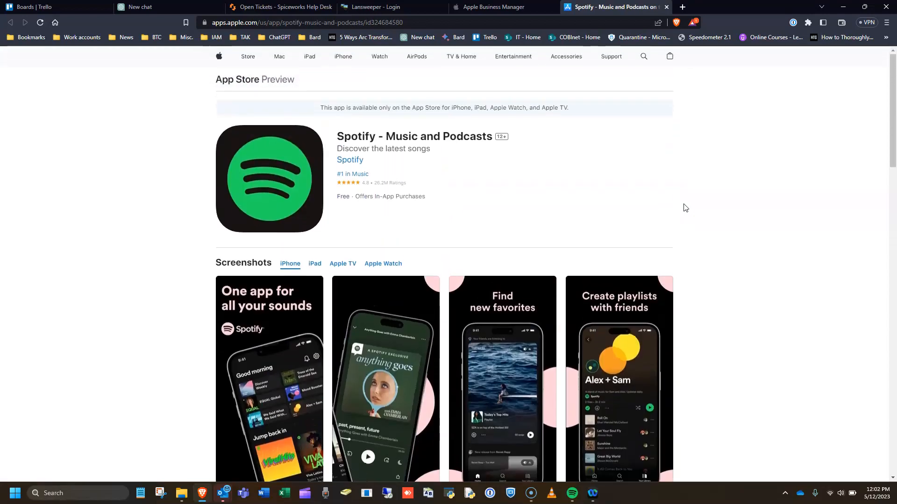
pyautogui.click(666, 7)
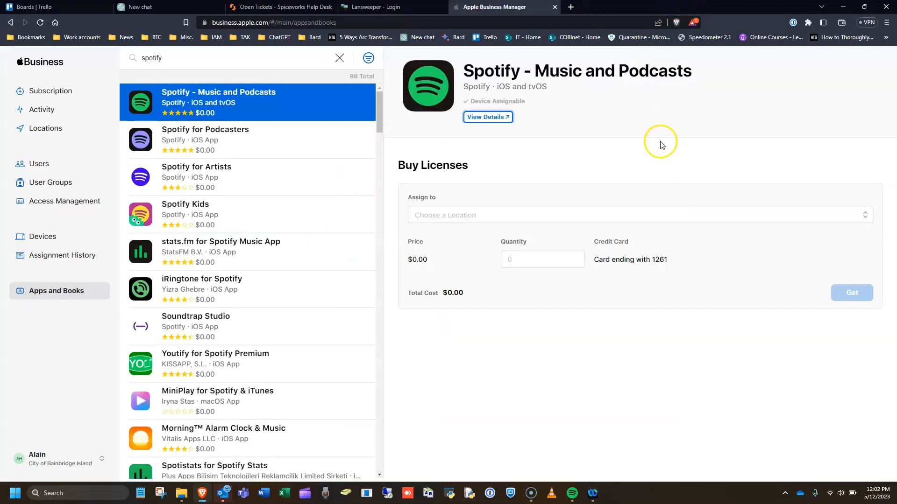
# Get 200 Spotify licenses assigned to the City of Bainbridge Island location
pyautogui.click(543, 260)
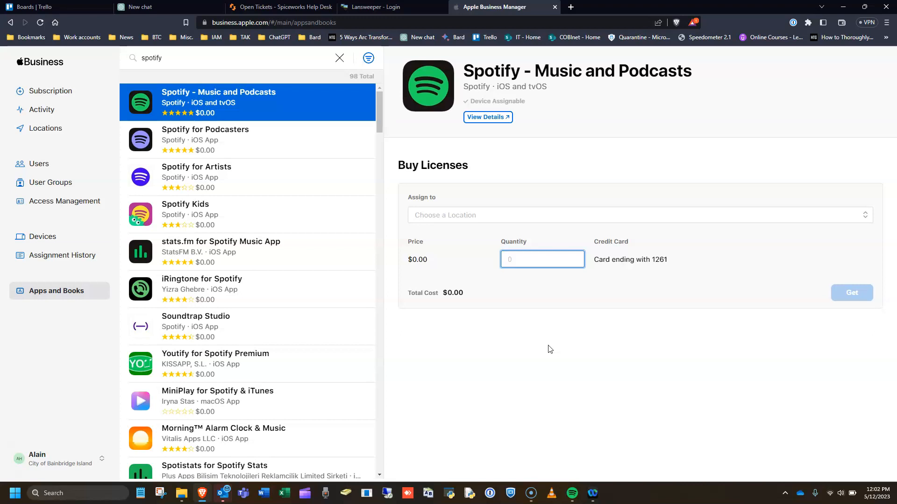
pyautogui.write('200')
pyautogui.click(724, 219)
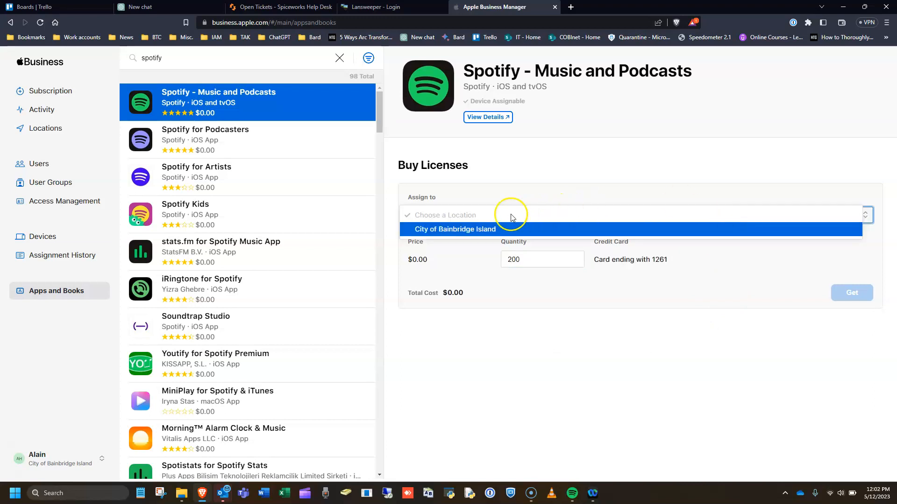
pyautogui.click(465, 229)
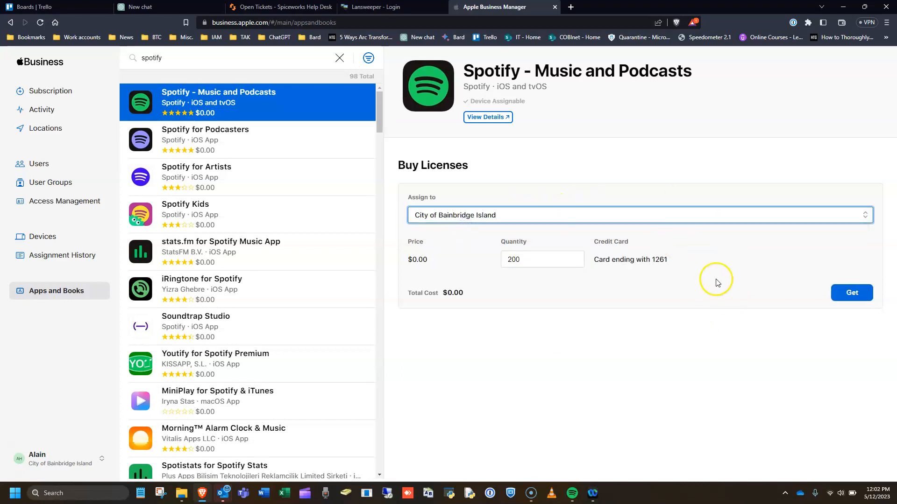
pyautogui.click(845, 295)
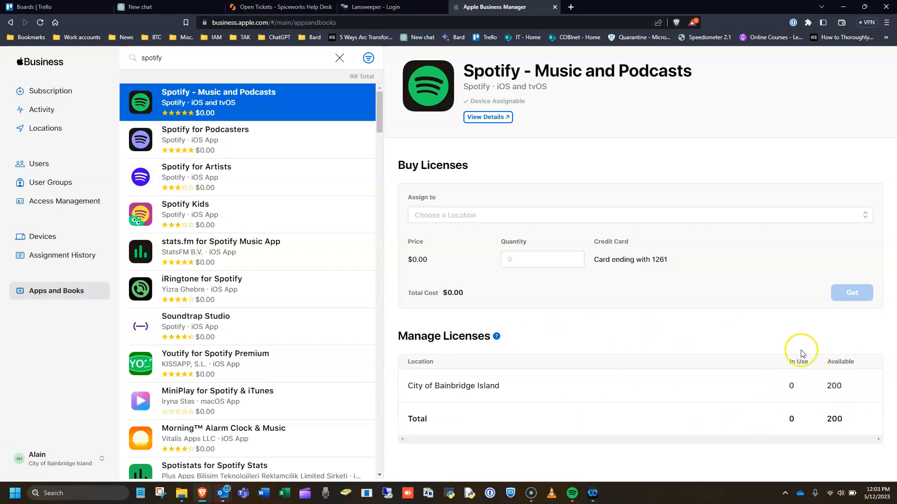
# Clear the app search and compare the license usage of Google Earth with that of Spotify
pyautogui.click(338, 58)
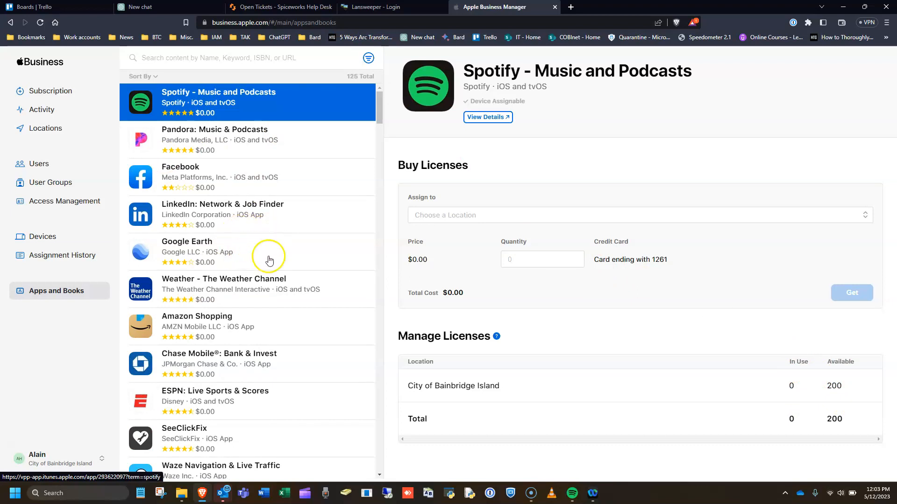
pyautogui.click(273, 254)
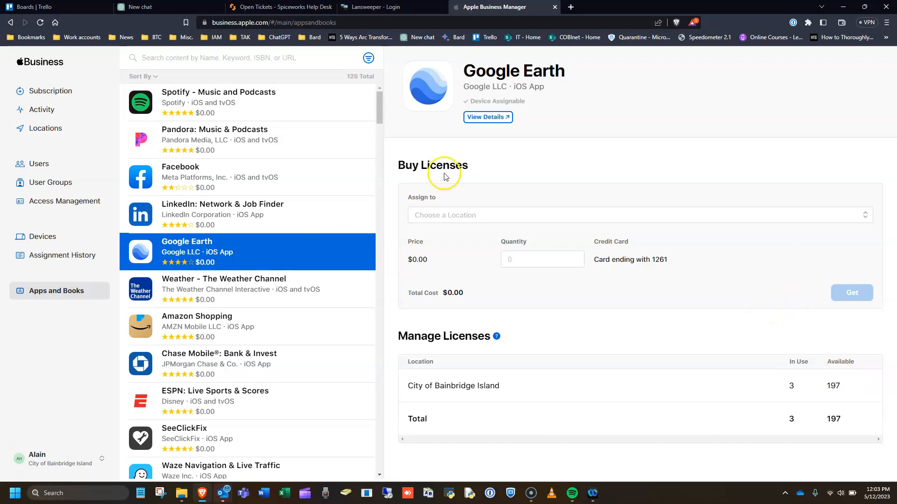
pyautogui.click(315, 111)
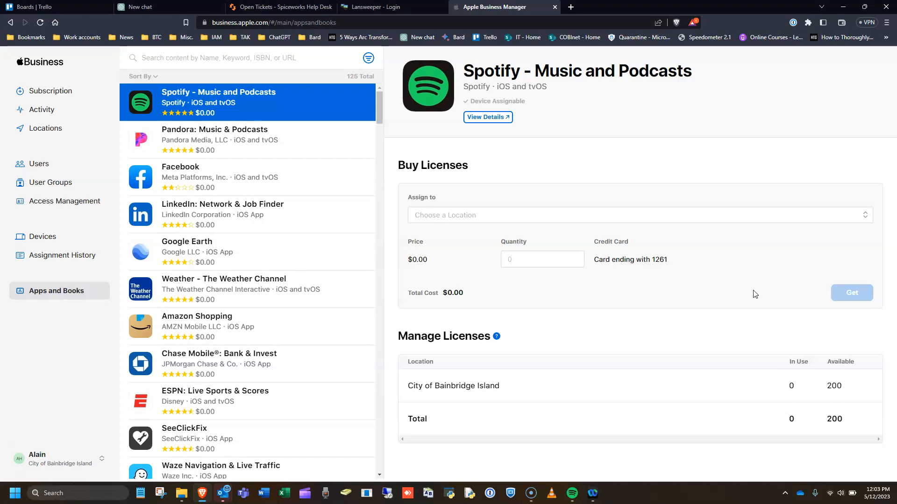
pyautogui.click(733, 291)
# Switch to IBM MaaS360 and open the details of Spotify - Music and Podcasts from the App Catalog
pyautogui.click(18, 486)
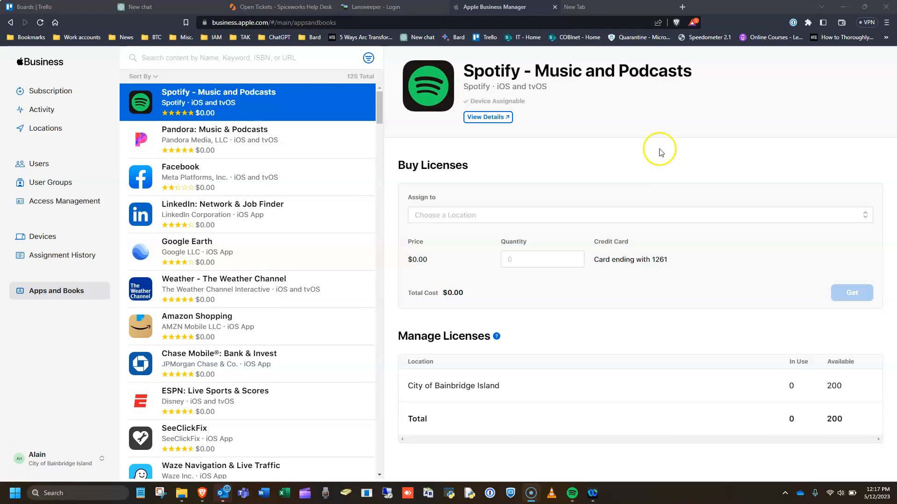
pyautogui.click(613, 5)
pyautogui.click(362, 178)
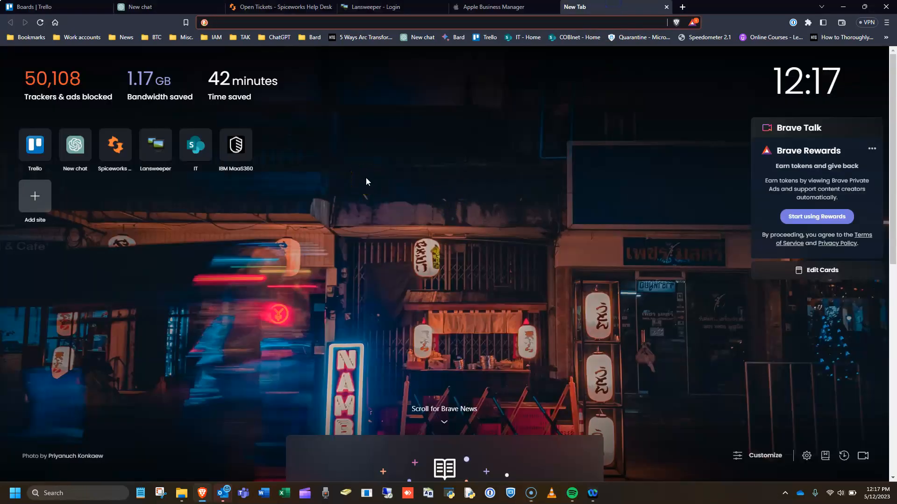
pyautogui.click(239, 144)
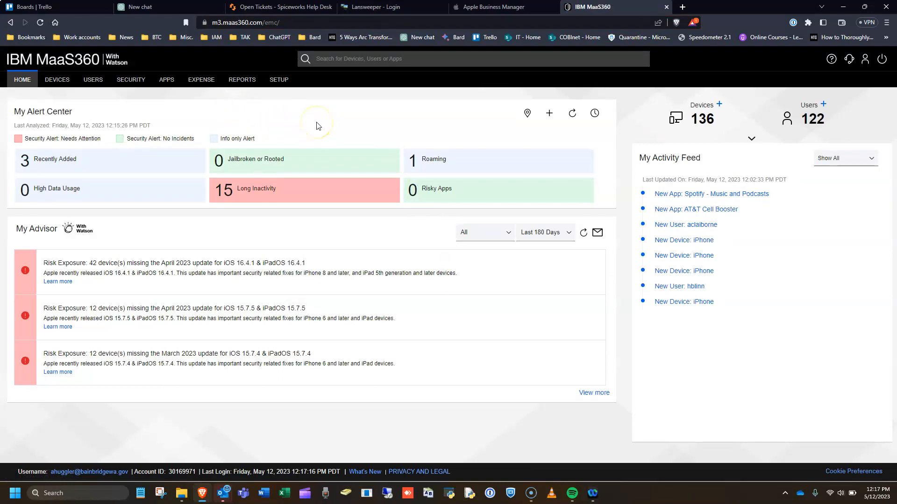
pyautogui.click(170, 84)
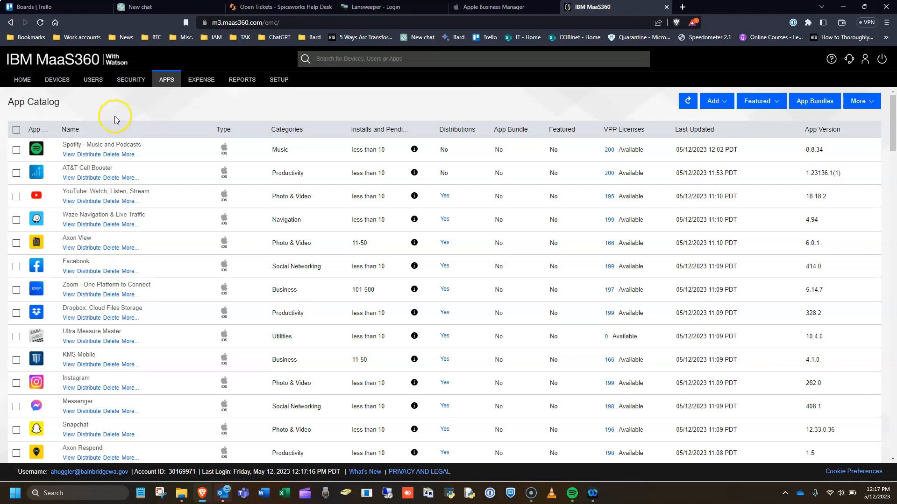
pyautogui.click(69, 154)
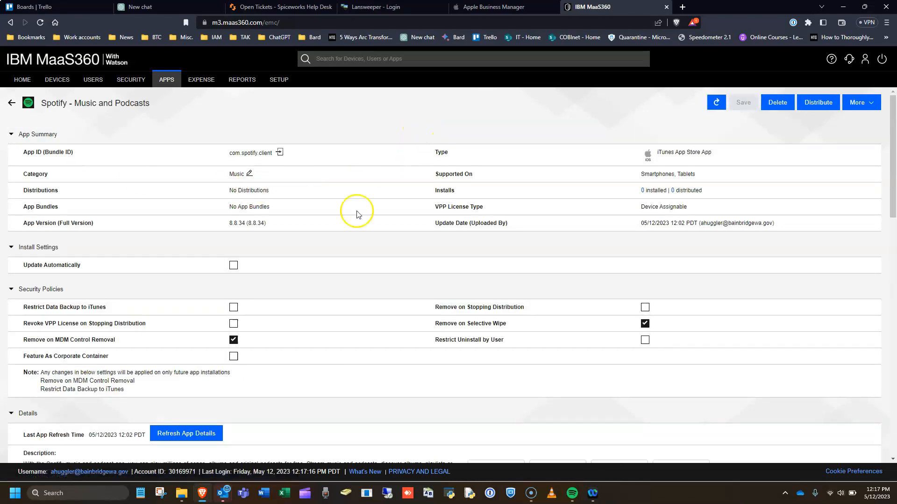
# Enable Update Automatically, Restrict Data Backup to iTunes, Revoke VPP License on Stopping Distribution, Remove on Stopping Distribution and Restrict Uninstall by User for Spotify
pyautogui.click(234, 265)
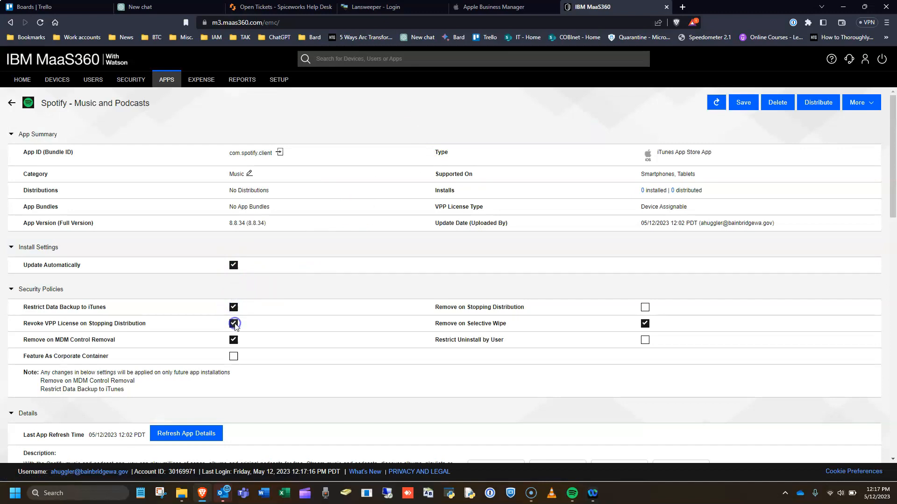
pyautogui.click(645, 307)
pyautogui.click(645, 340)
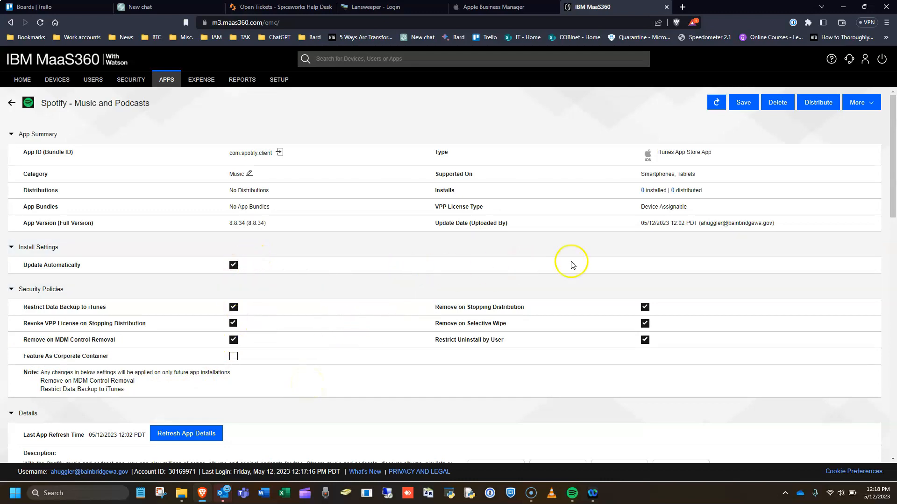
# Save the Spotify app settings, authorizing the change with the account password
pyautogui.click(746, 109)
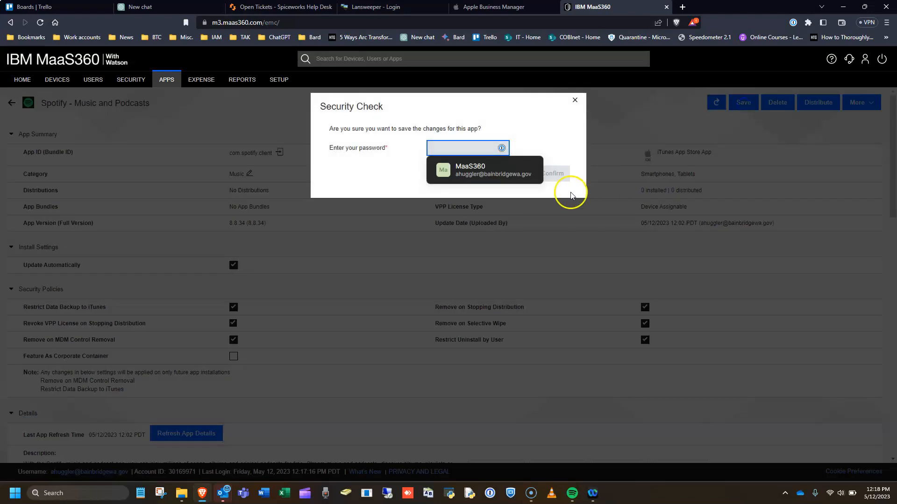
pyautogui.click(463, 172)
pyautogui.click(541, 175)
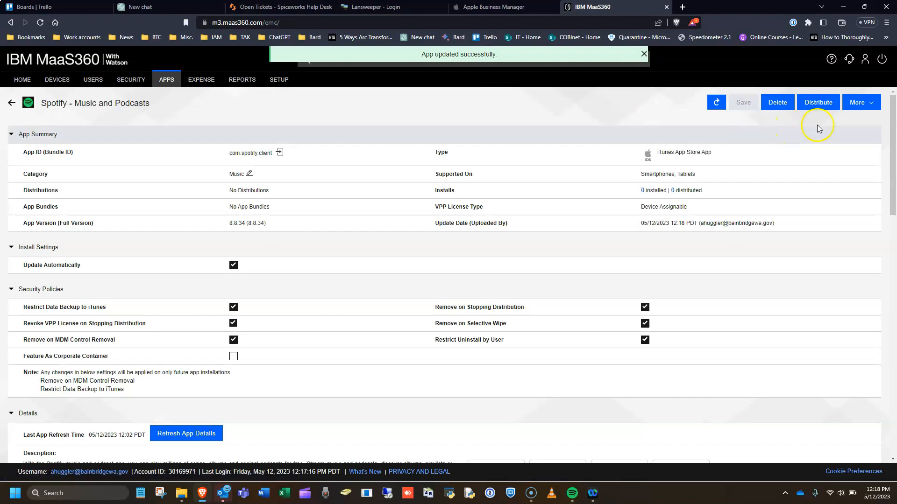
# Open the distribution settings for Spotify and look through the device groups available as a target
pyautogui.click(824, 105)
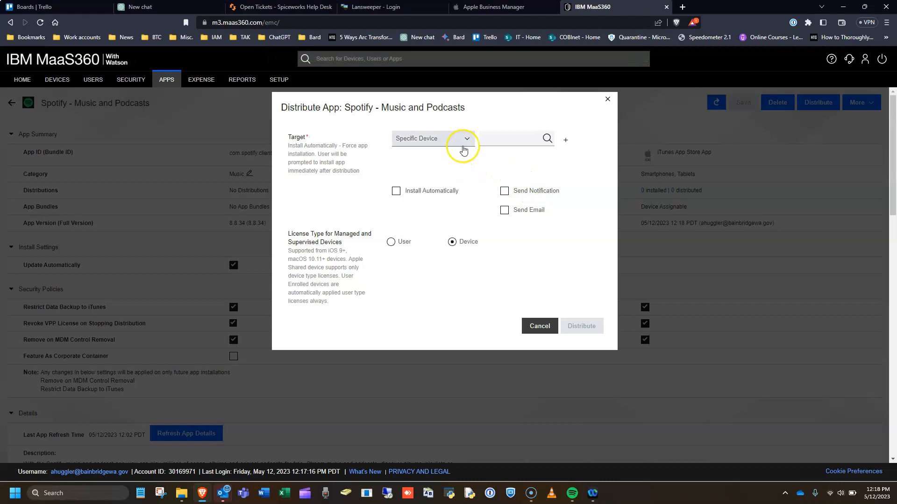
pyautogui.click(468, 140)
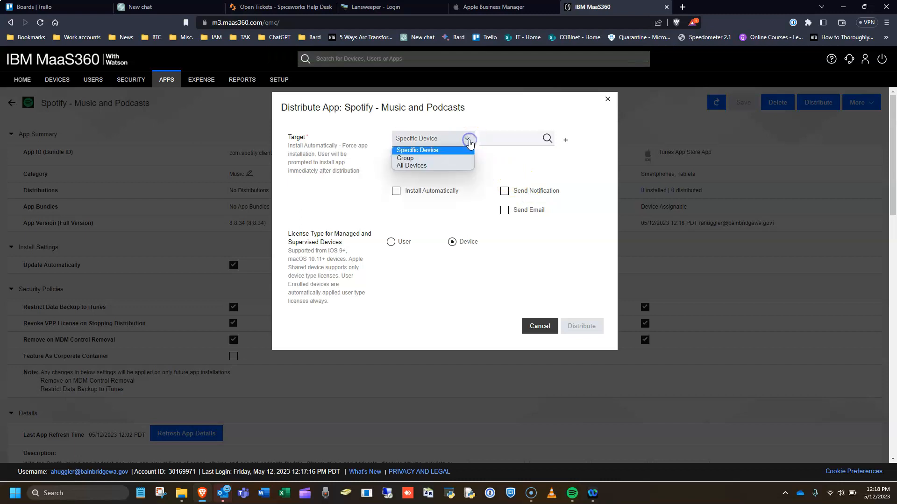
pyautogui.click(419, 159)
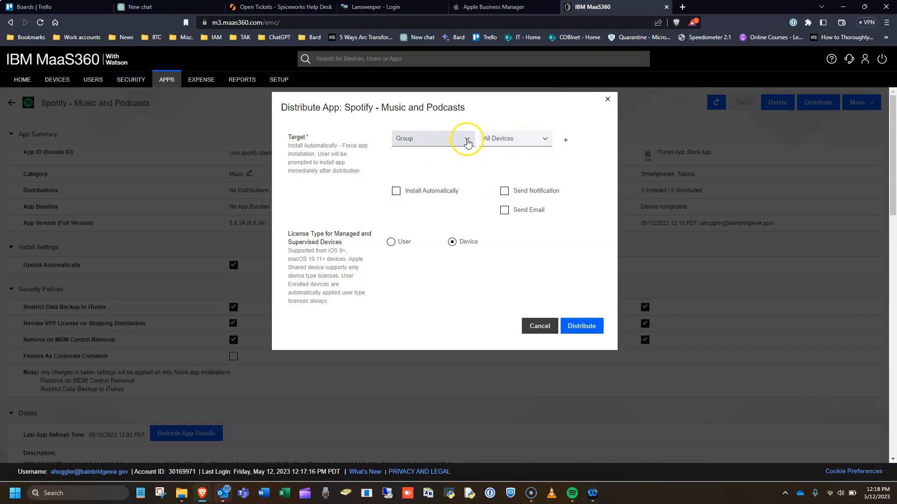
pyautogui.click(538, 140)
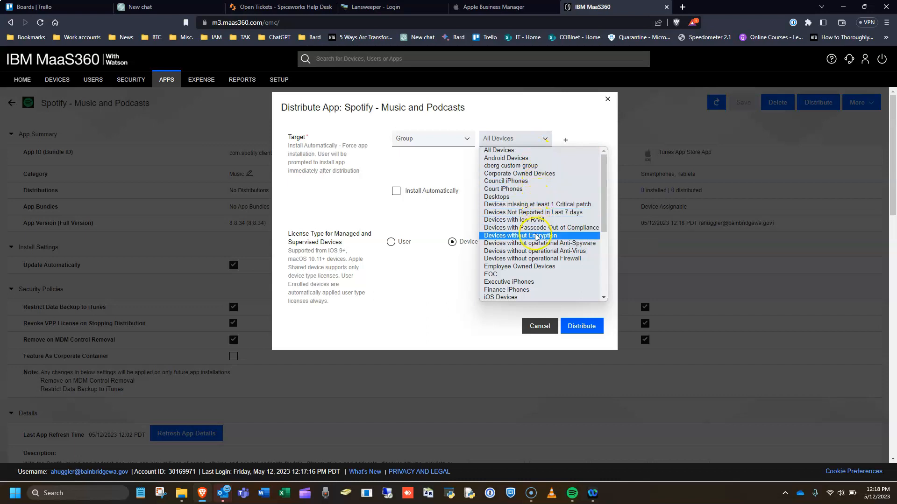
pyautogui.scroll(-2, 534, 240)
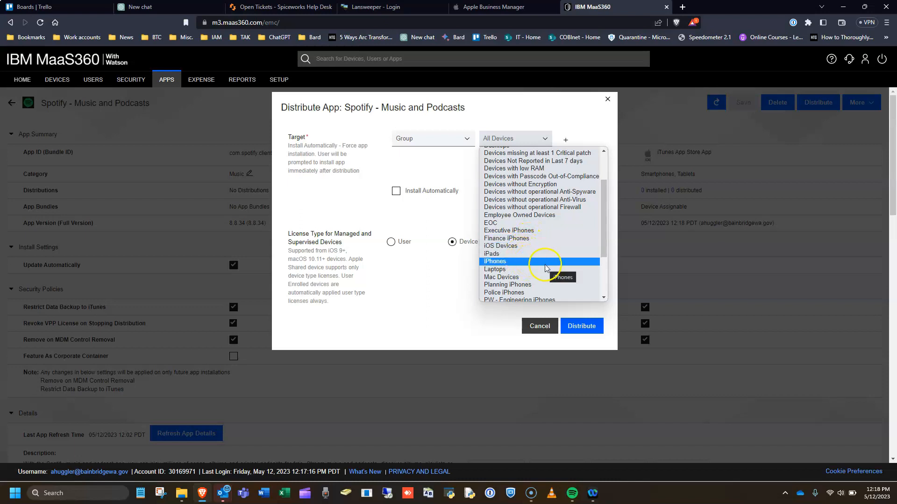
pyautogui.scroll(2, 537, 238)
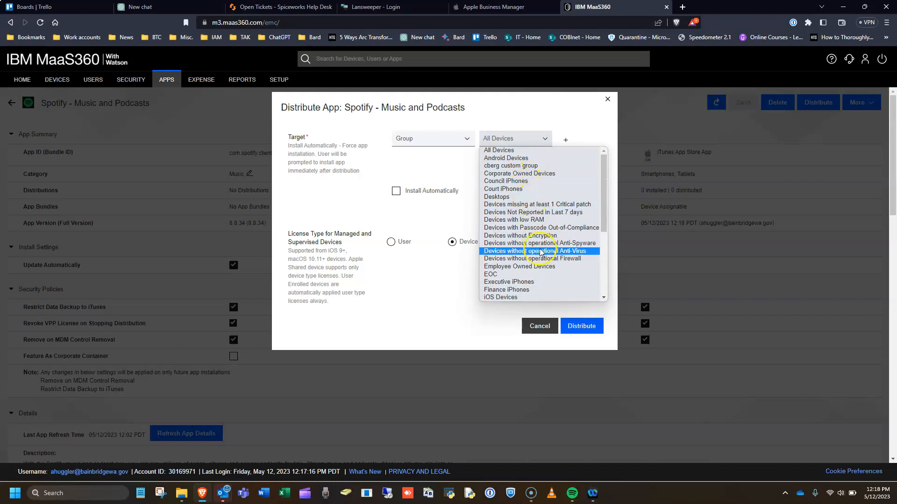
pyautogui.scroll(-3, 540, 252)
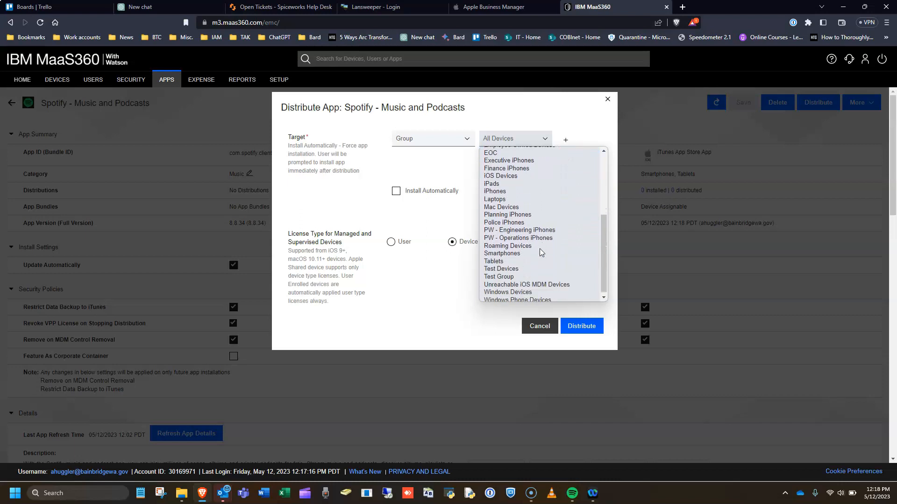
pyautogui.click(409, 164)
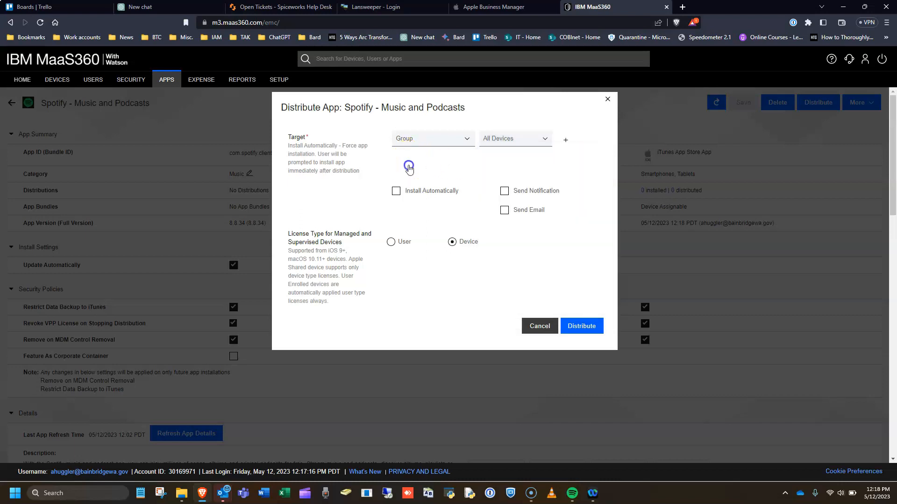
# Set the distribution target to Specific Device and choose the account holder's iPhone, keeping only one target row
pyautogui.click(467, 141)
pyautogui.click(425, 149)
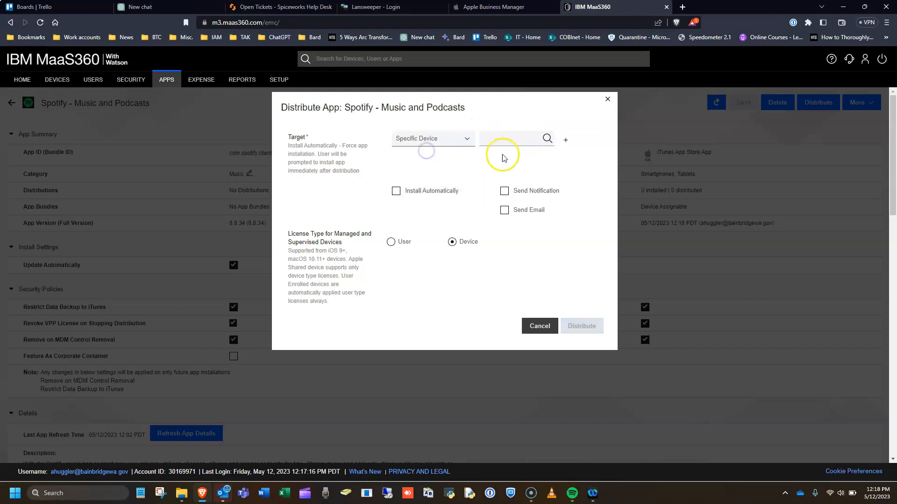
pyautogui.click(510, 137)
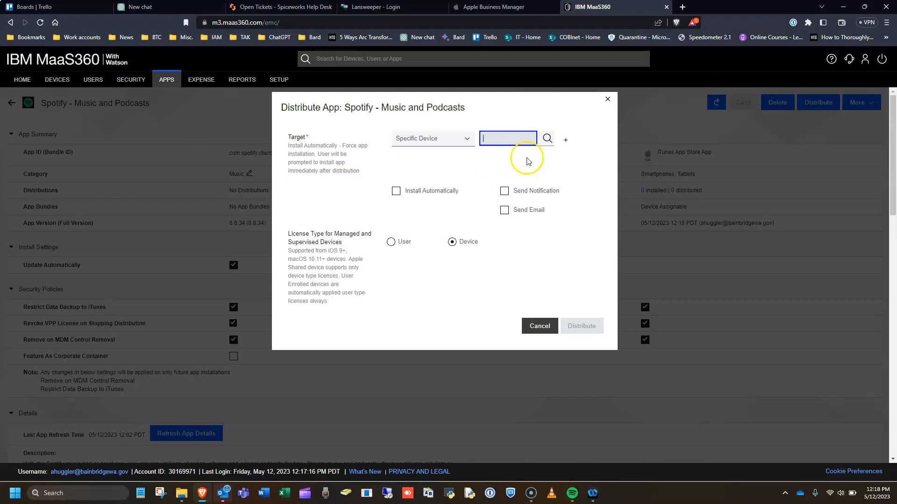
pyautogui.click(566, 140)
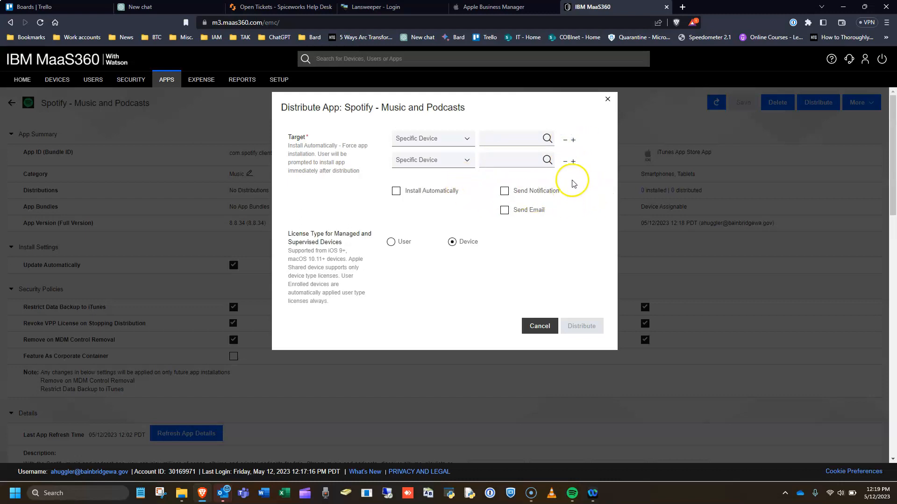
pyautogui.click(566, 164)
pyautogui.click(502, 139)
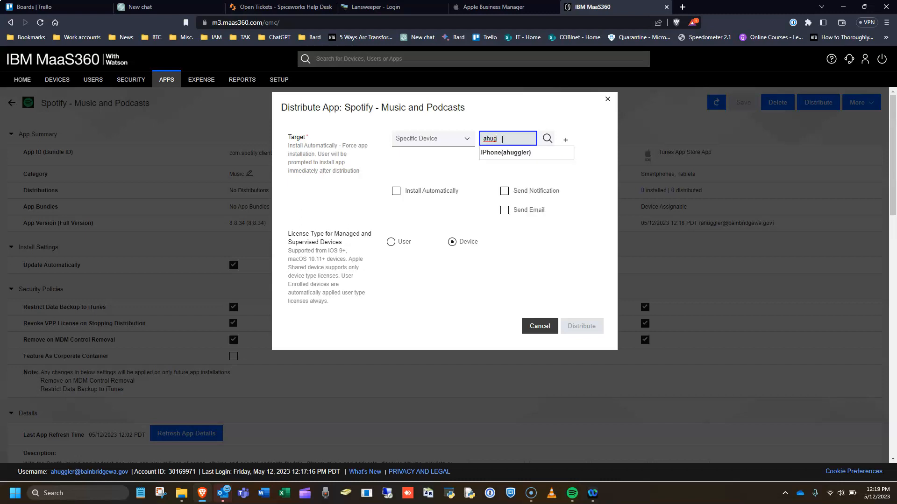
pyautogui.click(501, 156)
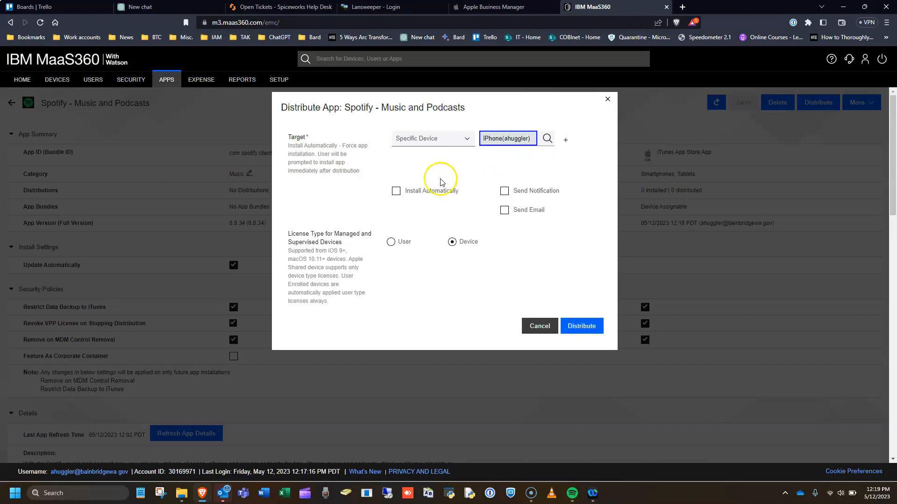
# Enable Install Automatically and Retry app install on failures with 3 retries for the Spotify distribution
pyautogui.click(396, 191)
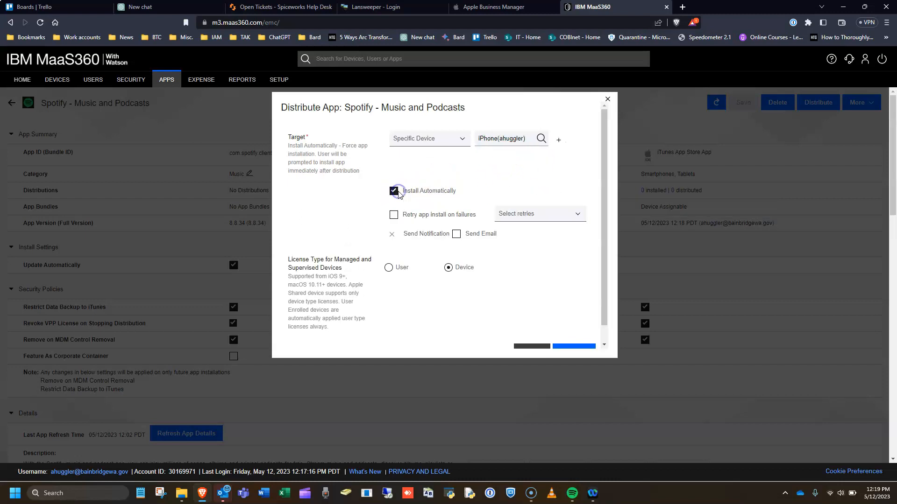
pyautogui.click(394, 215)
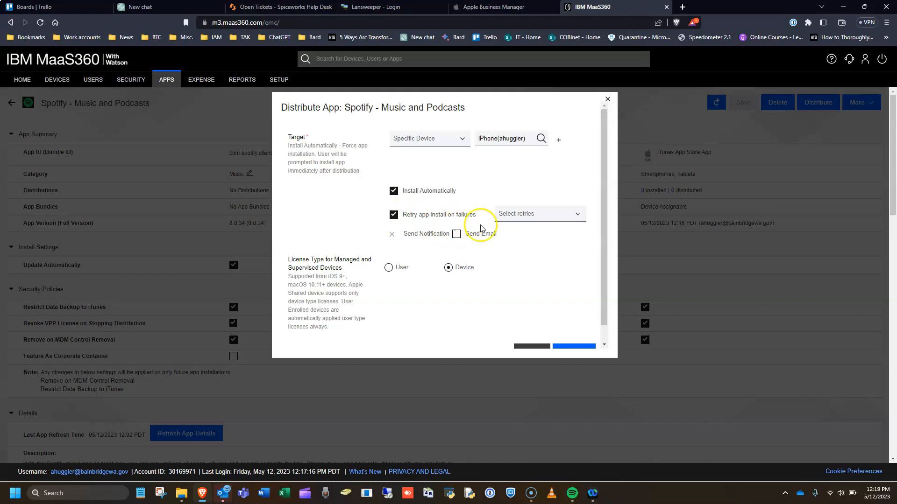
pyautogui.click(571, 215)
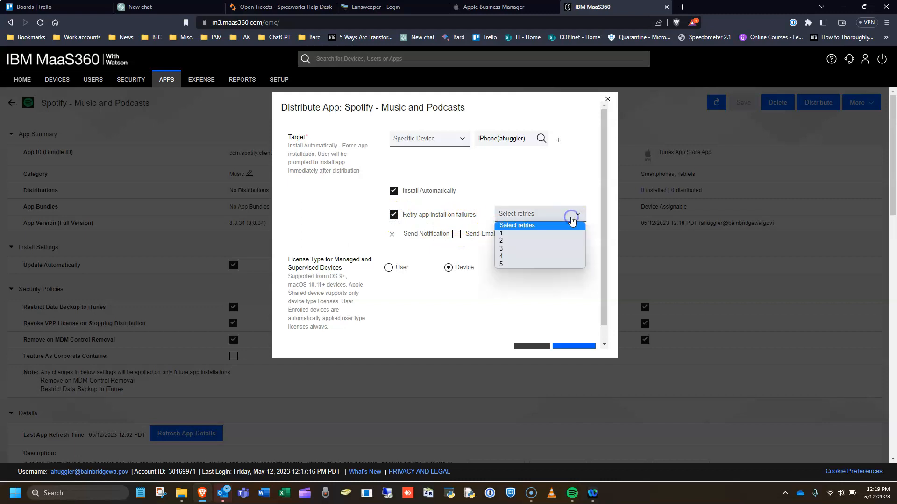
pyautogui.click(510, 249)
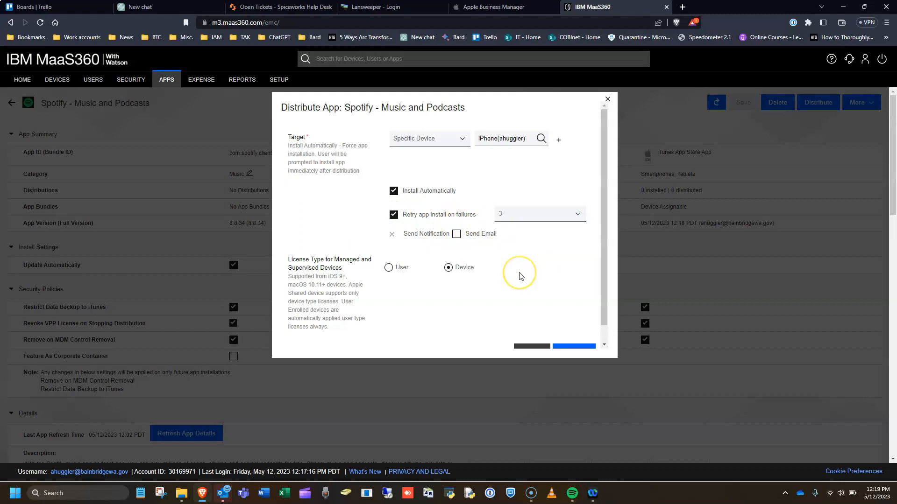
# Distribute Spotify to the selected iPhone with the Device license type, authorizing the action with the account password
pyautogui.scroll(-1, 521, 276)
pyautogui.click(574, 333)
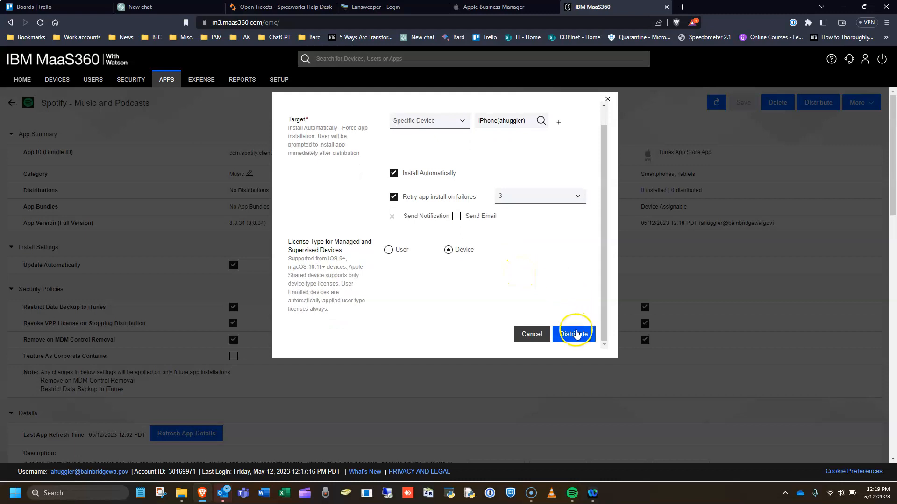
pyautogui.click(469, 157)
pyautogui.click(553, 161)
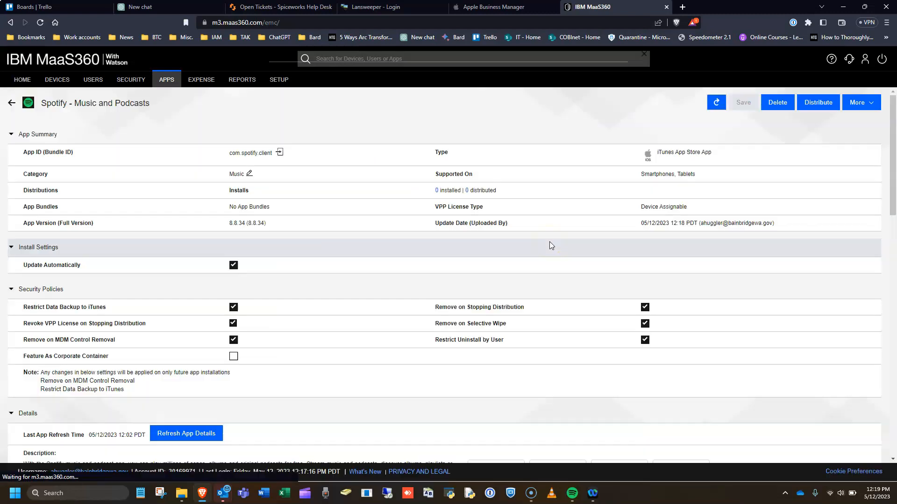